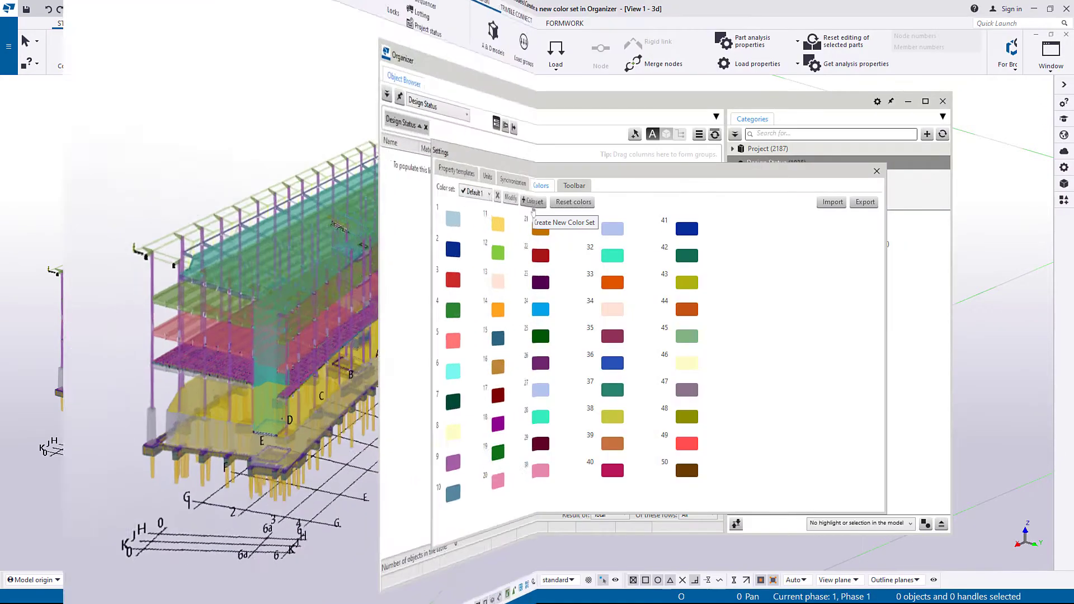
# Start a colour set 'New Color set', make colour 1 purple and move colour 2 to slot 6
pyautogui.click(528, 207)
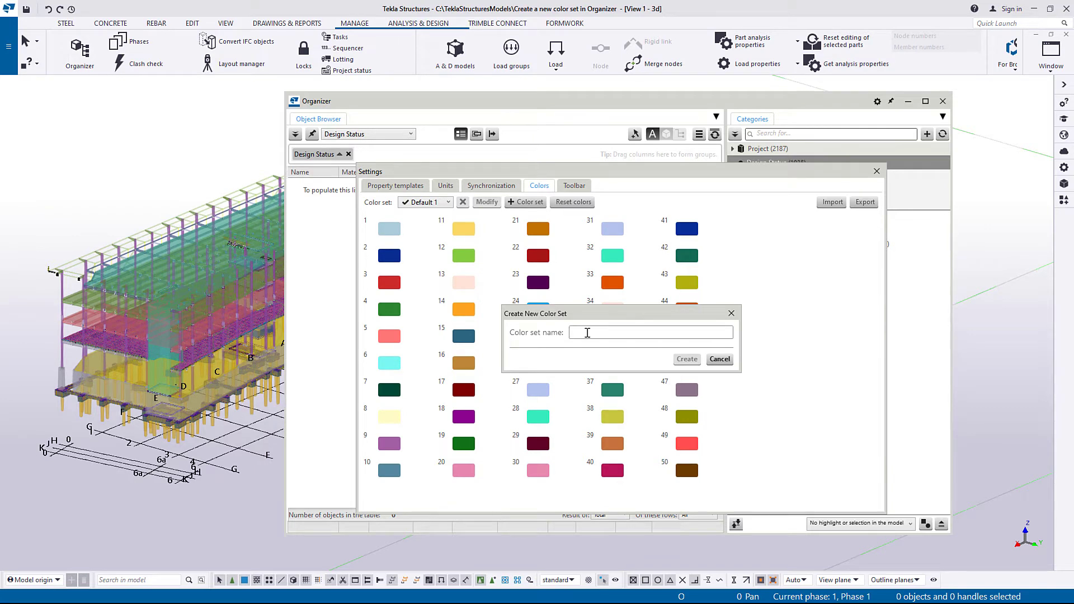
pyautogui.write('New Color set')
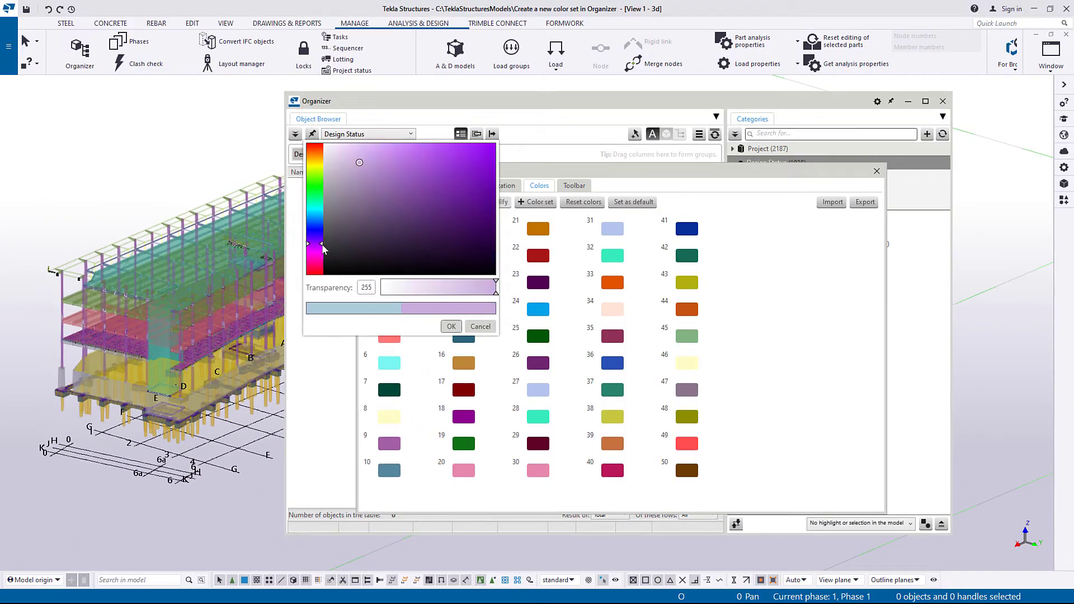
pyautogui.click(323, 247)
pyautogui.moveTo(360, 164); pyautogui.dragTo(456, 165)
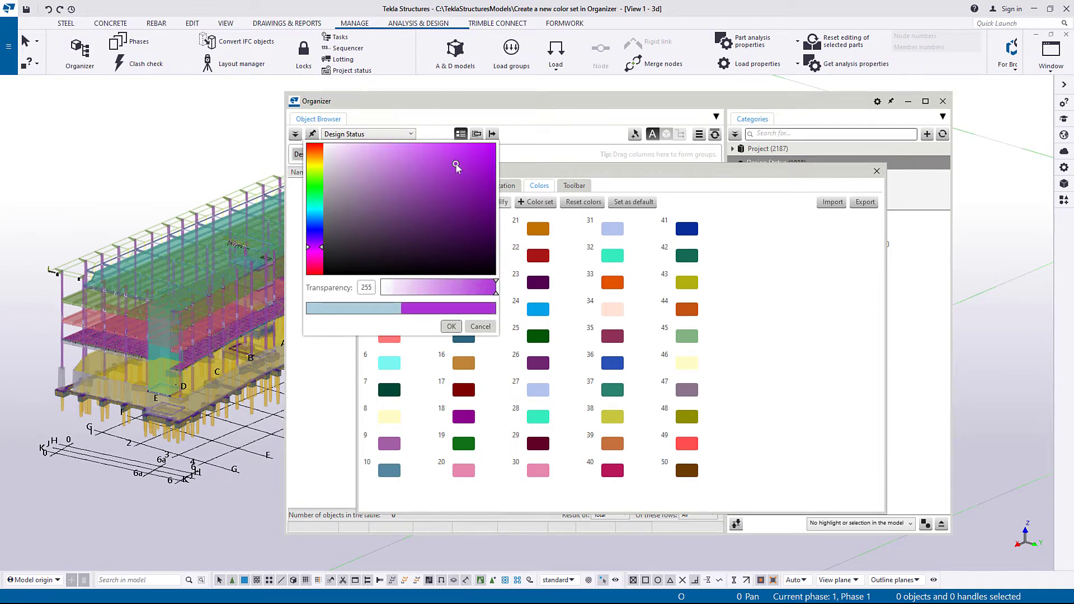
pyautogui.click(452, 326)
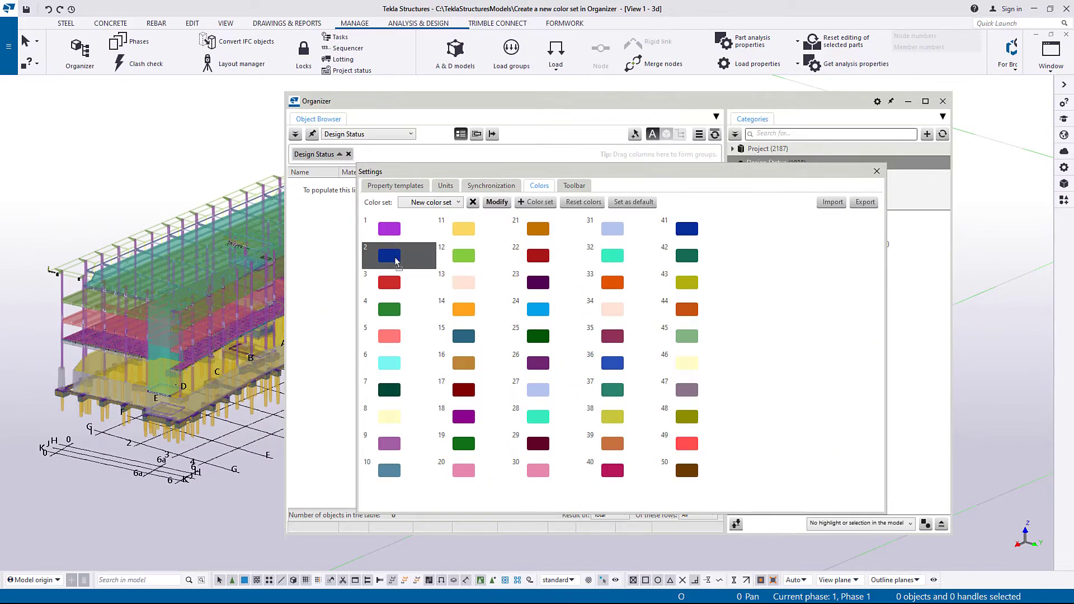
pyautogui.click(396, 255)
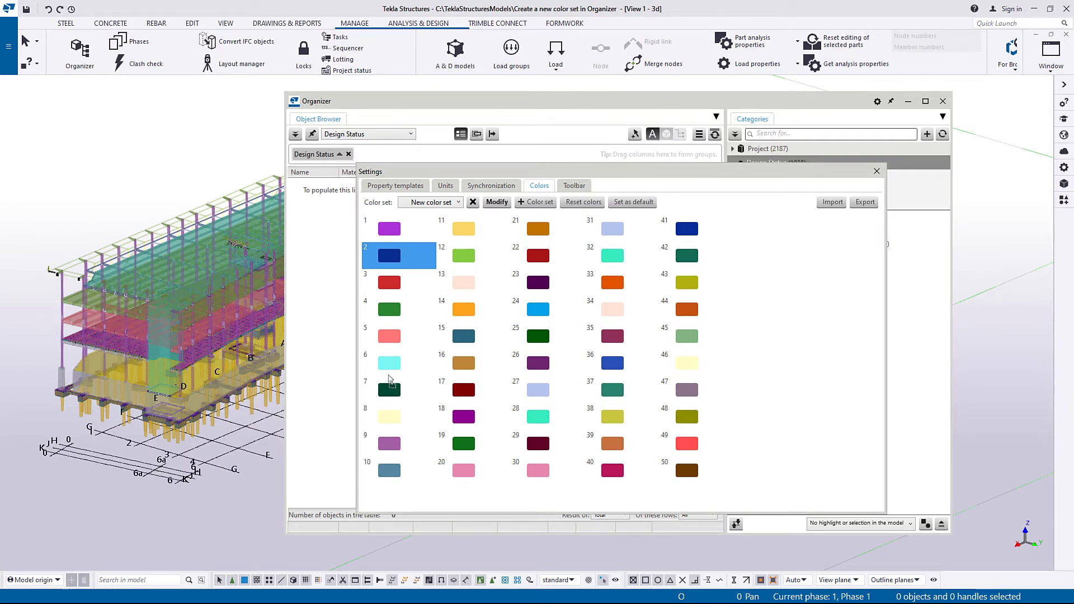
pyautogui.moveTo(390, 378); pyautogui.dragTo(390, 372)
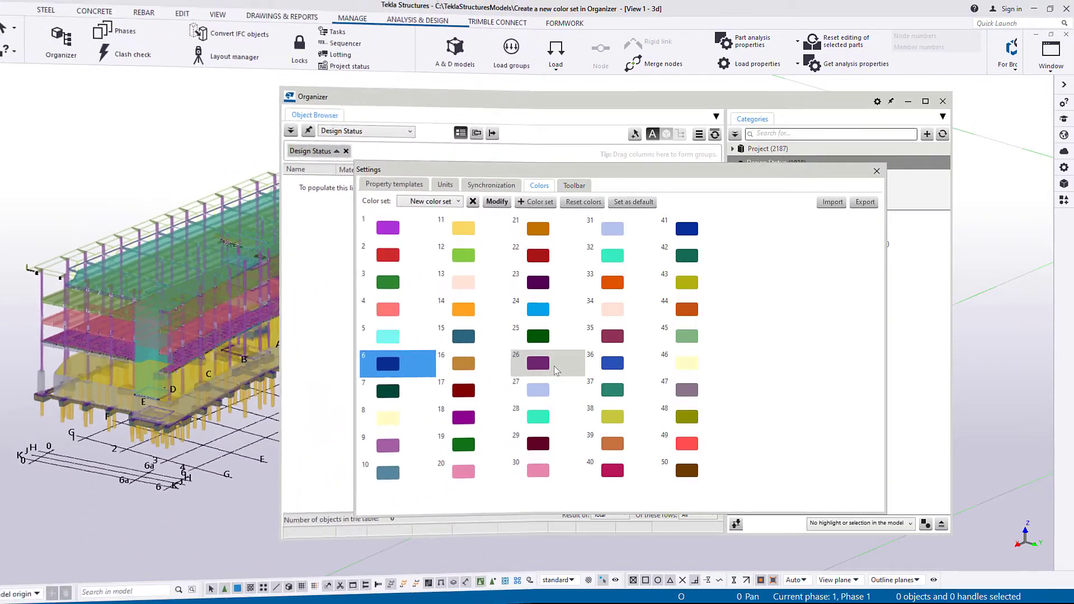
pyautogui.rightClick(556, 369)
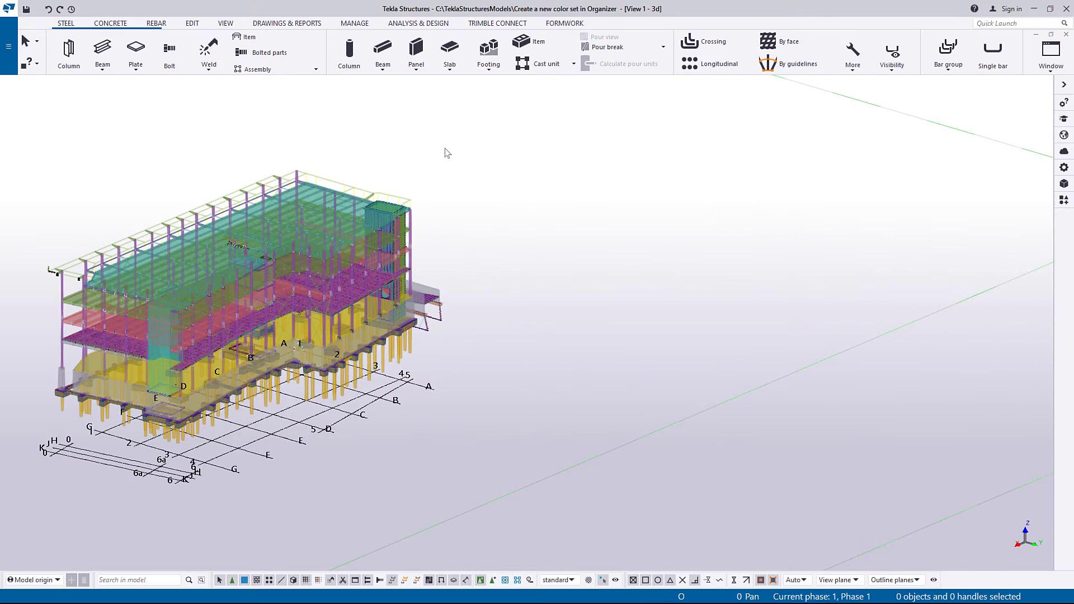
# Reopen the Organizer settings on the Colors tab, showing the 50-colour Default 1 set
pyautogui.click(354, 23)
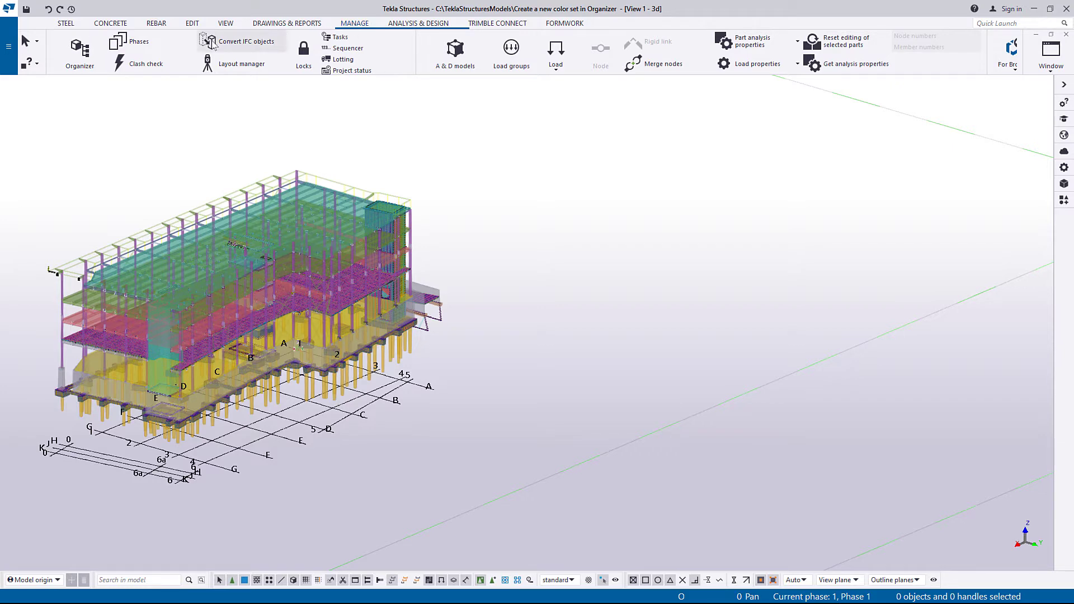
pyautogui.click(80, 53)
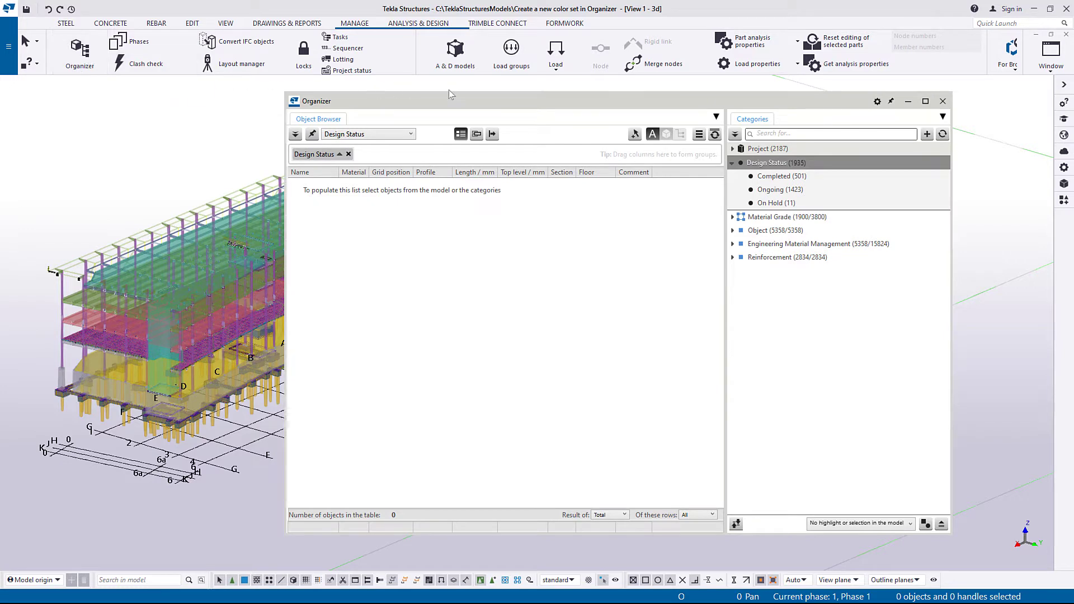
pyautogui.click(878, 102)
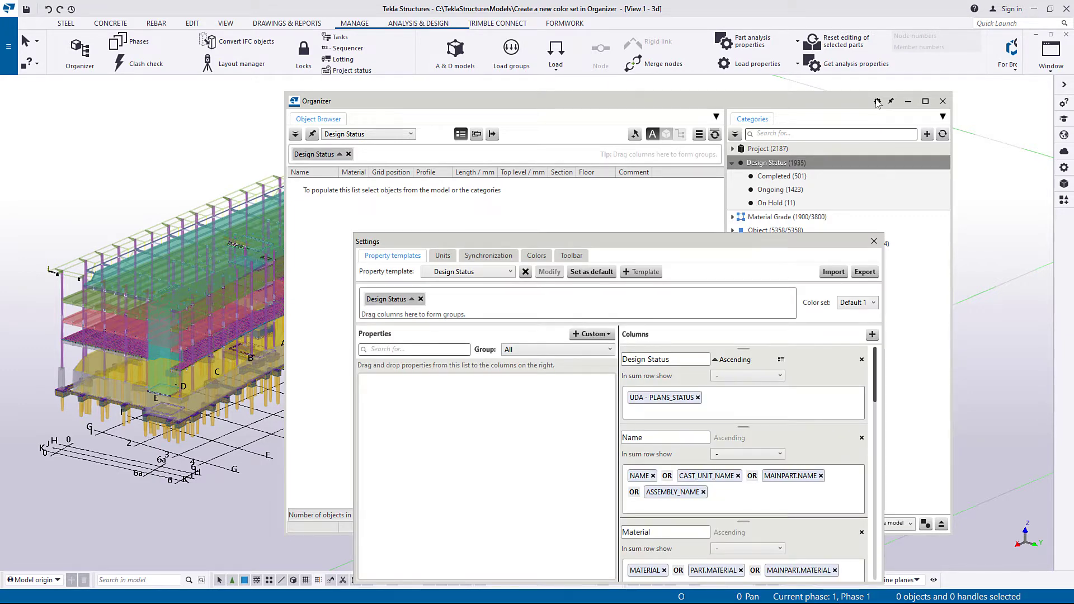
pyautogui.moveTo(777, 241); pyautogui.dragTo(781, 175)
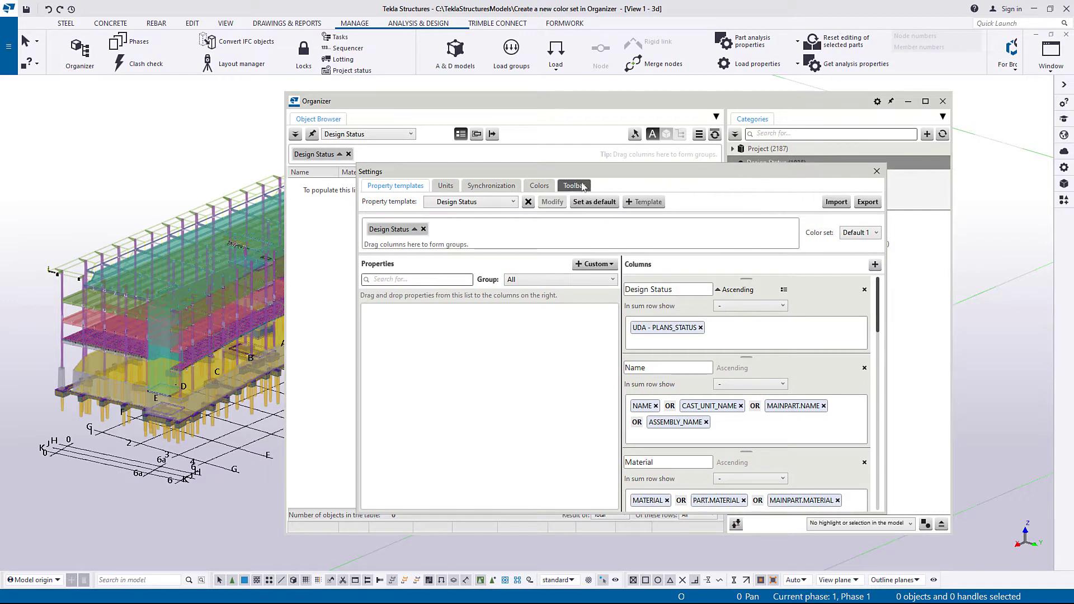
pyautogui.click(550, 186)
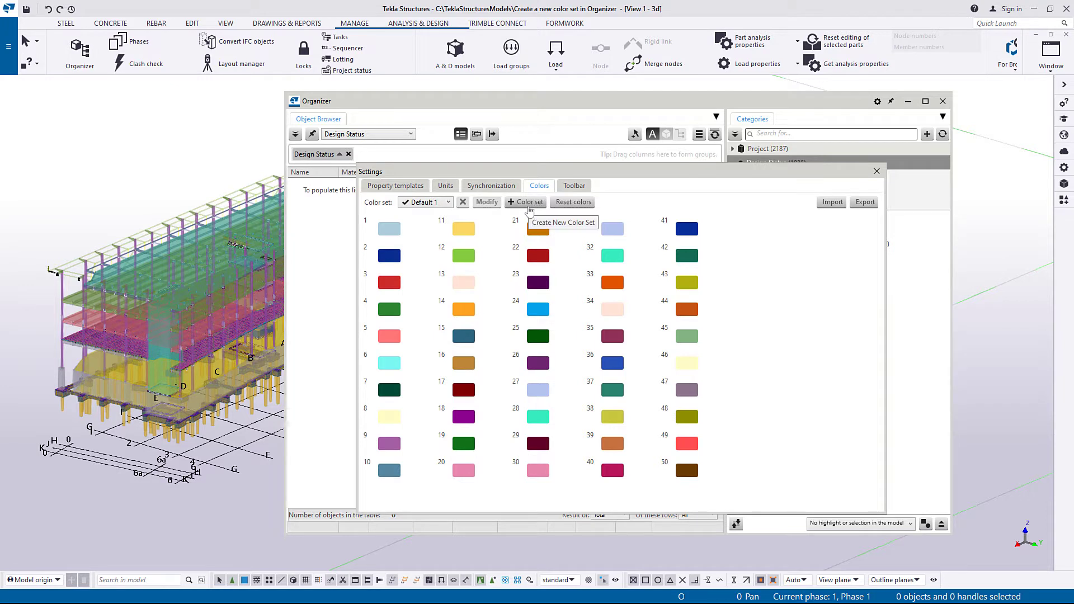
# Create a colour set named 'New color set' based on the 50 default colours
pyautogui.click(529, 206)
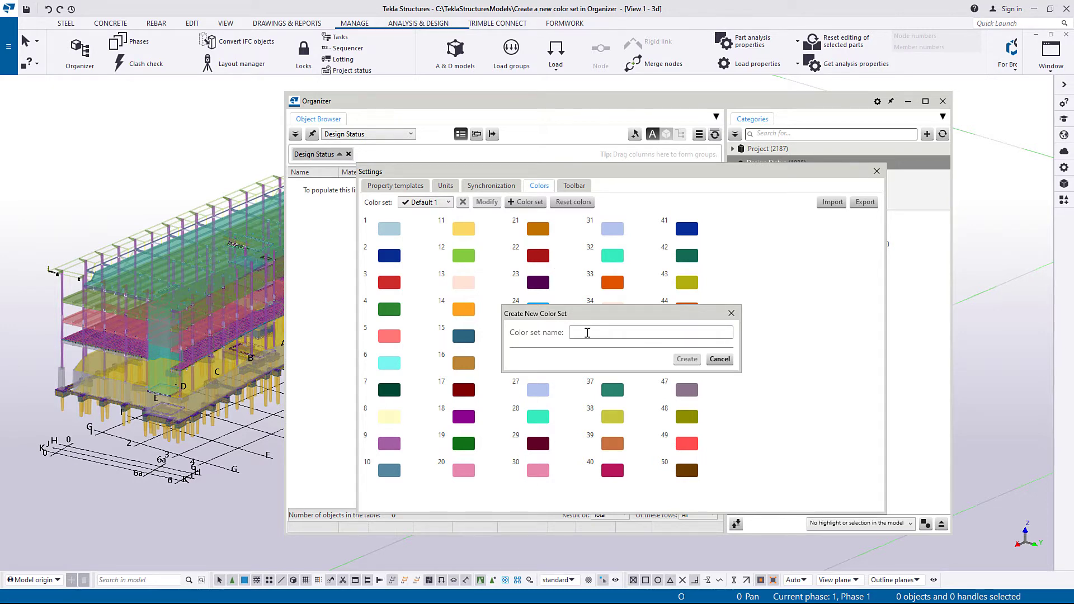
pyautogui.write('New color set')
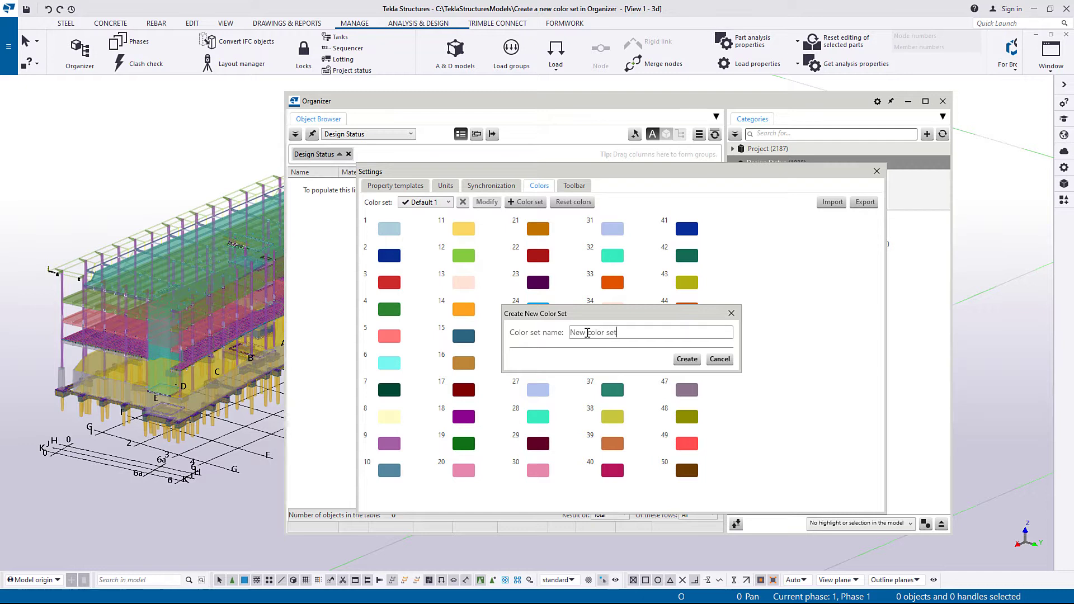
pyautogui.click(687, 359)
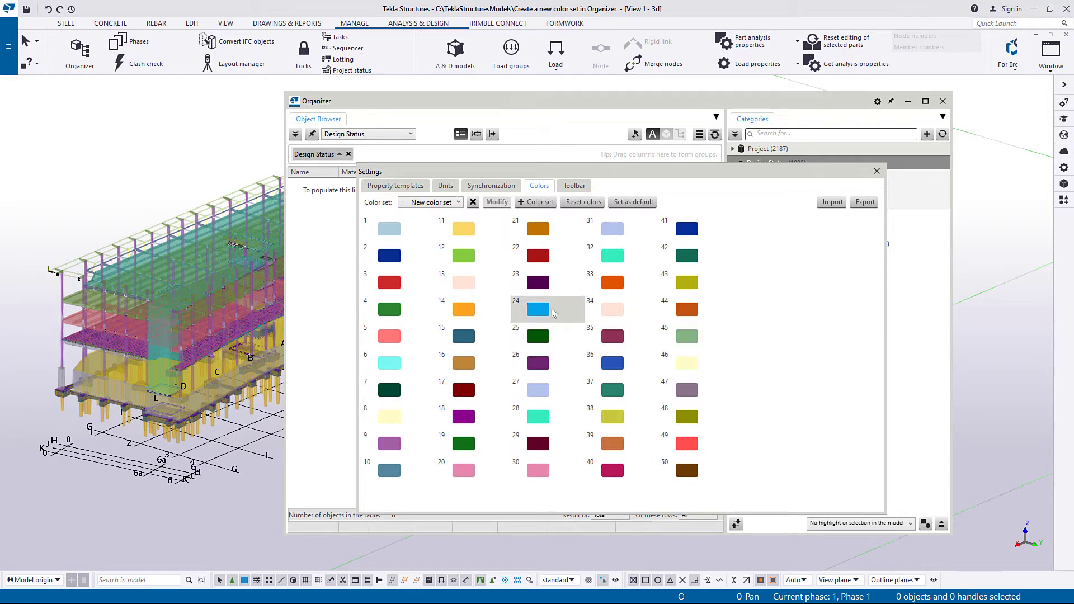
# Change colour 1 of 'New color set' to a saturated purple
pyautogui.click(399, 240)
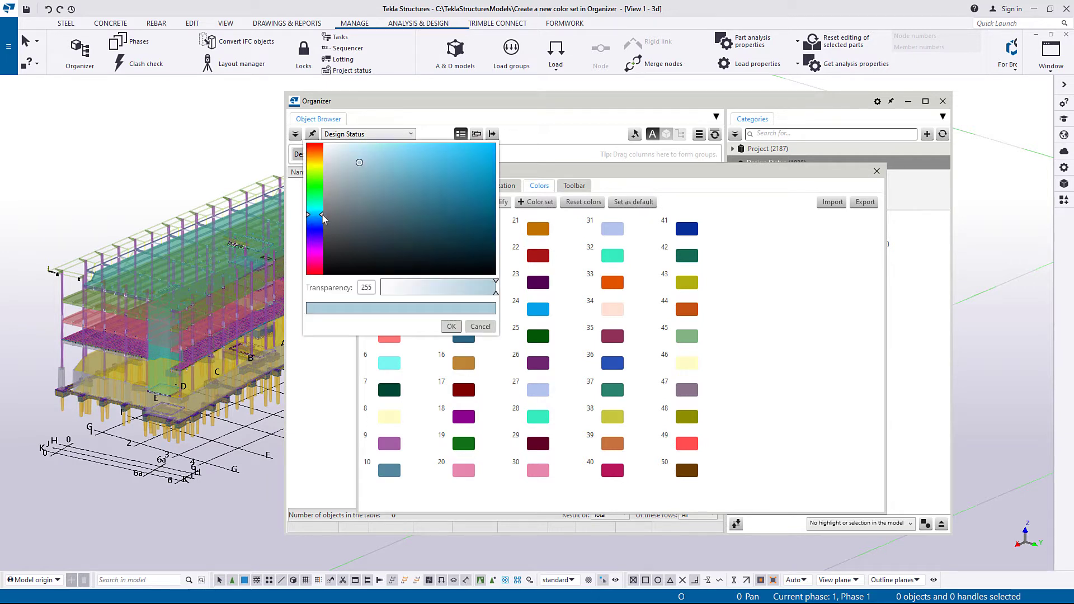
pyautogui.moveTo(322, 215); pyautogui.dragTo(322, 248)
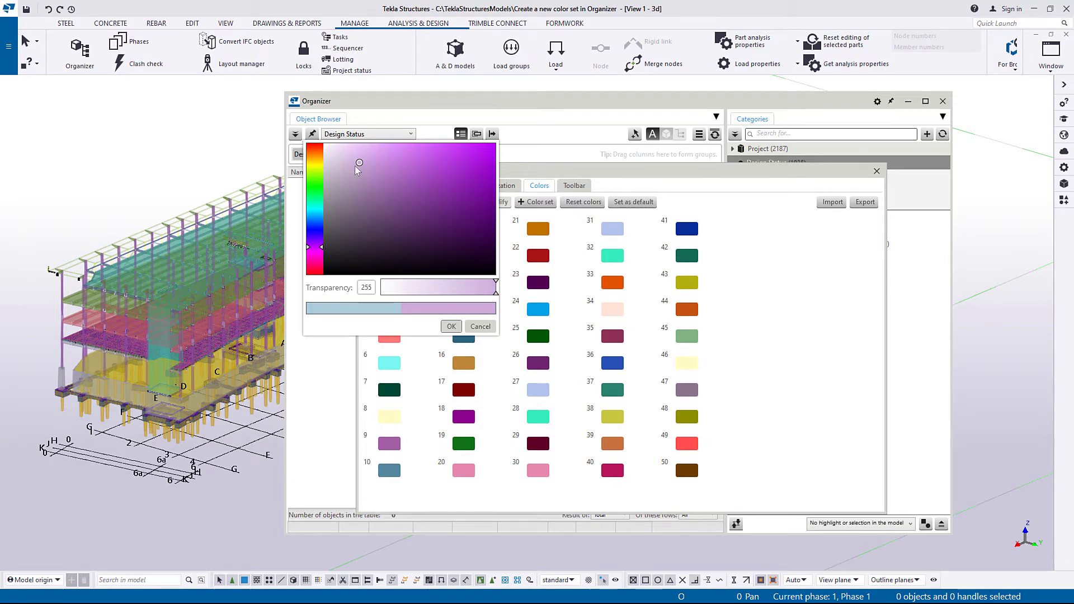
pyautogui.moveTo(360, 163); pyautogui.dragTo(456, 165)
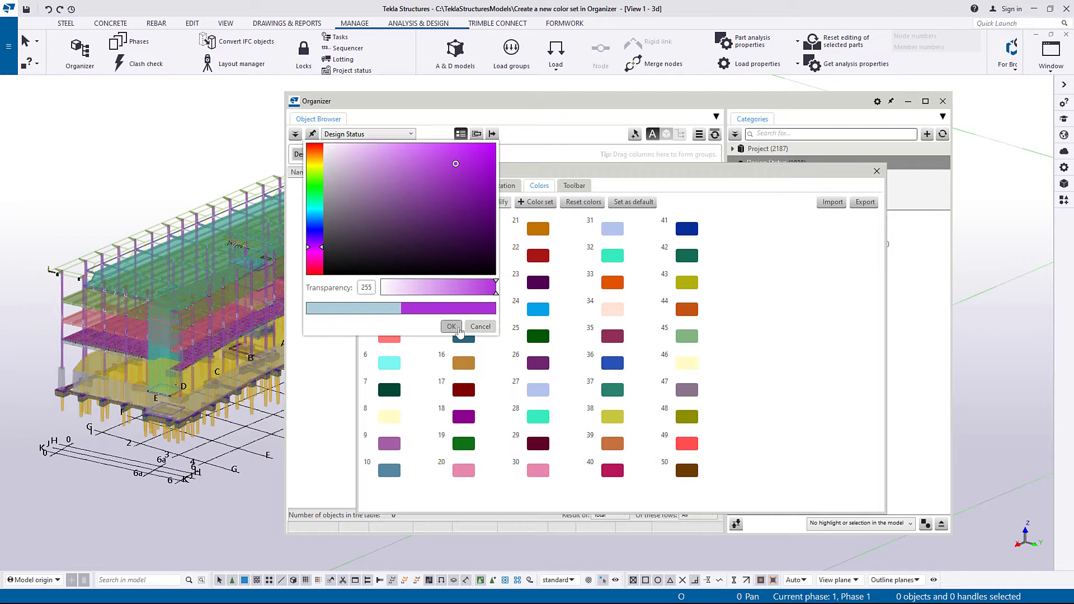
pyautogui.click(452, 327)
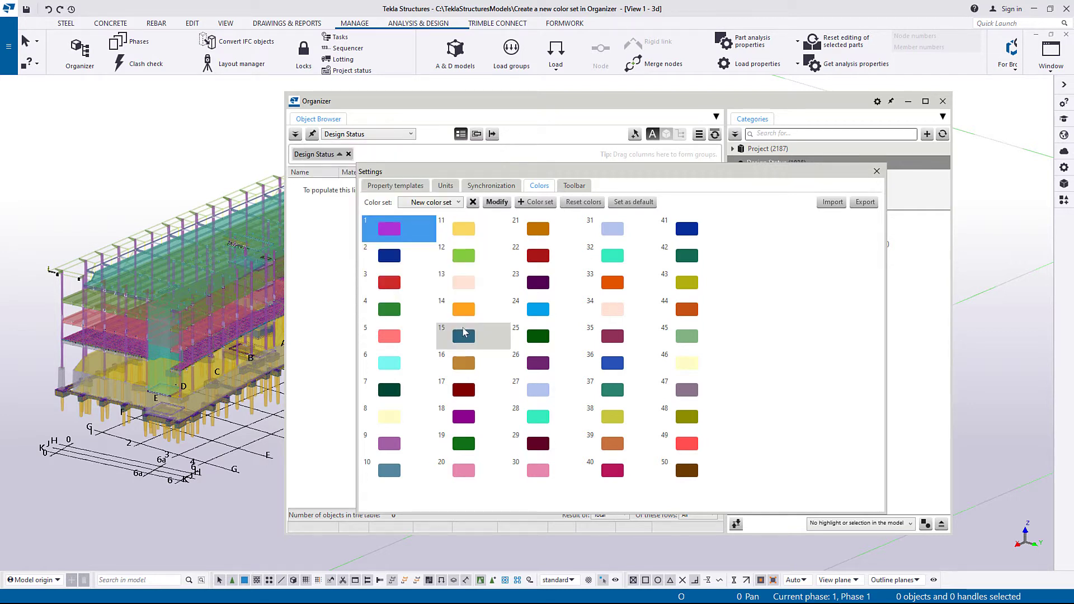
# Move the dark blue colour from slot 2 down to slot 6
pyautogui.click(396, 253)
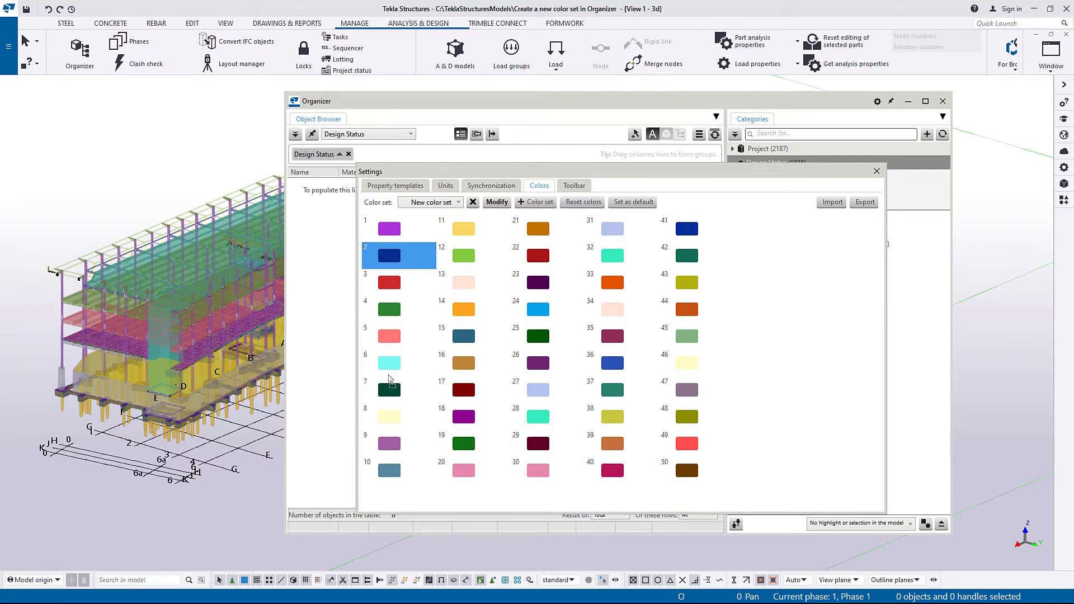
pyautogui.moveTo(389, 377); pyautogui.dragTo(389, 377)
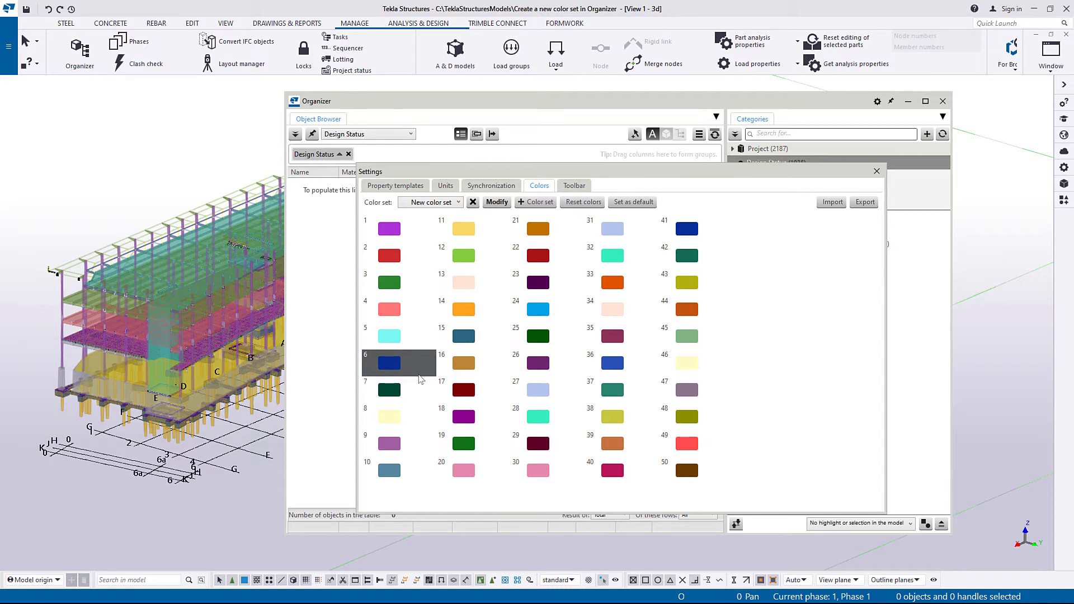
pyautogui.rightClick(557, 371)
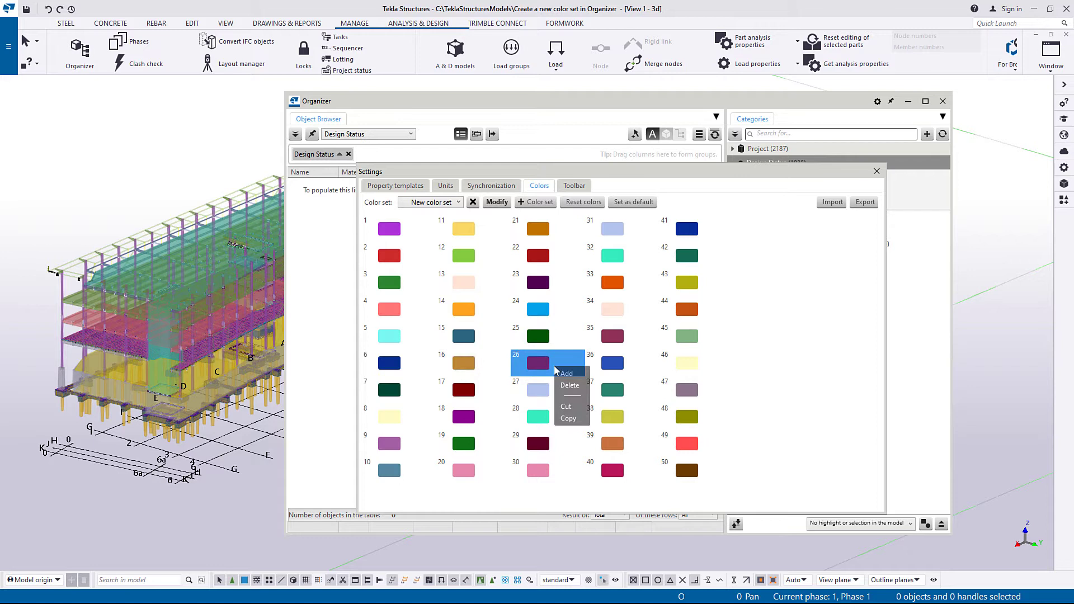
pyautogui.click(583, 377)
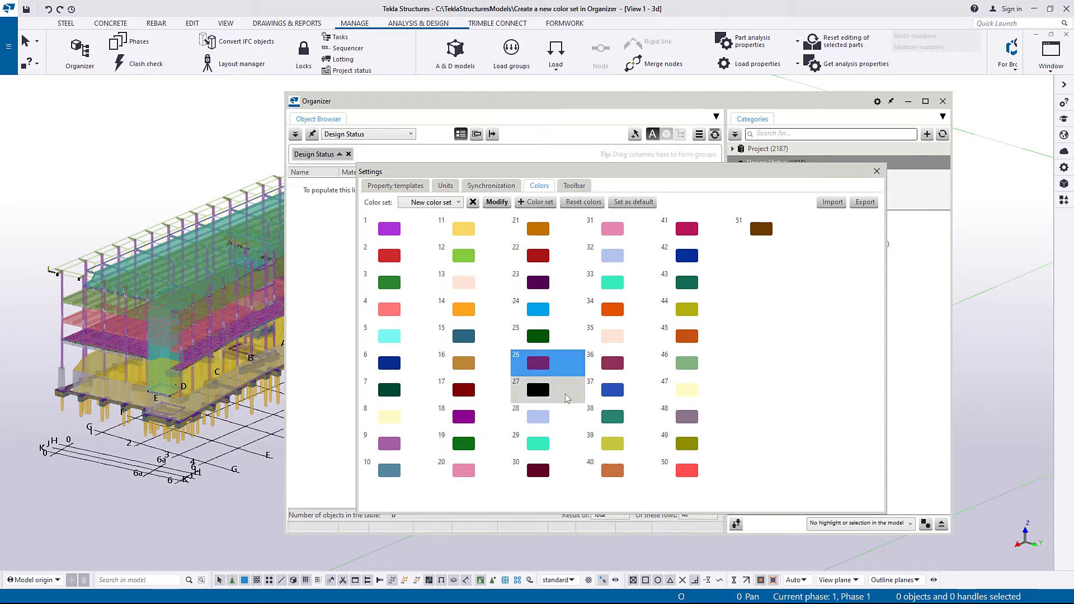
pyautogui.click(567, 398)
pyautogui.rightClick(567, 398)
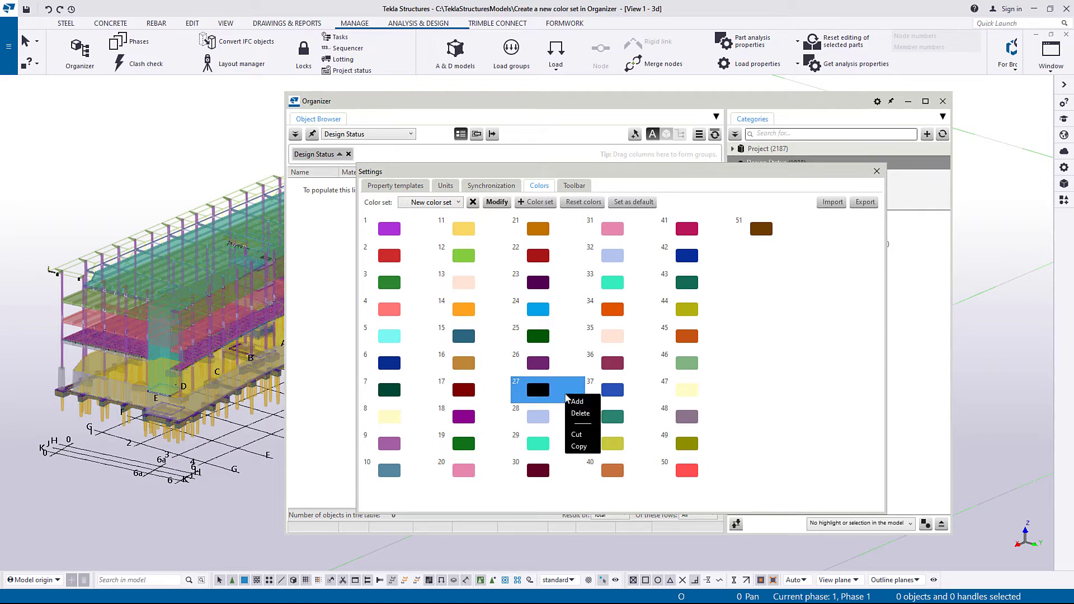
pyautogui.click(595, 417)
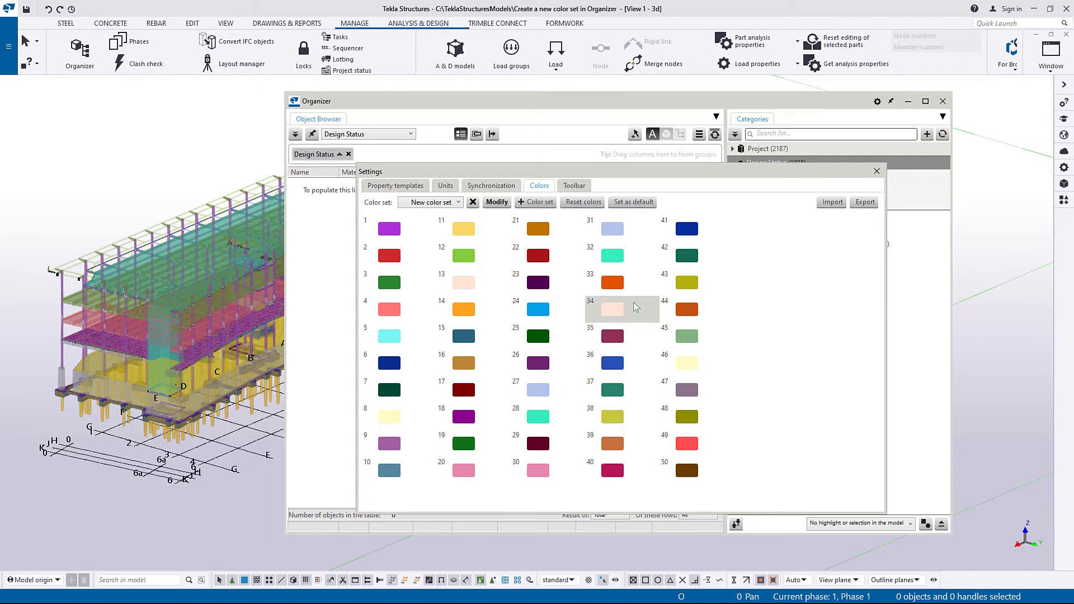
# Copy the dark green colour 42 and paste it after colour 28 as colour 29
pyautogui.rightClick(677, 256)
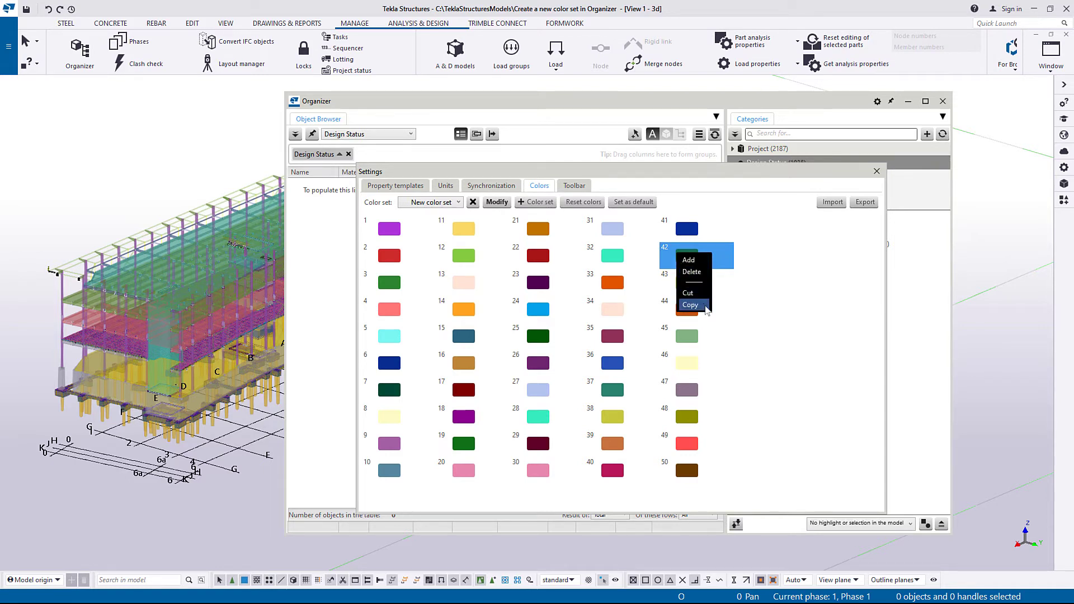
pyautogui.click(692, 305)
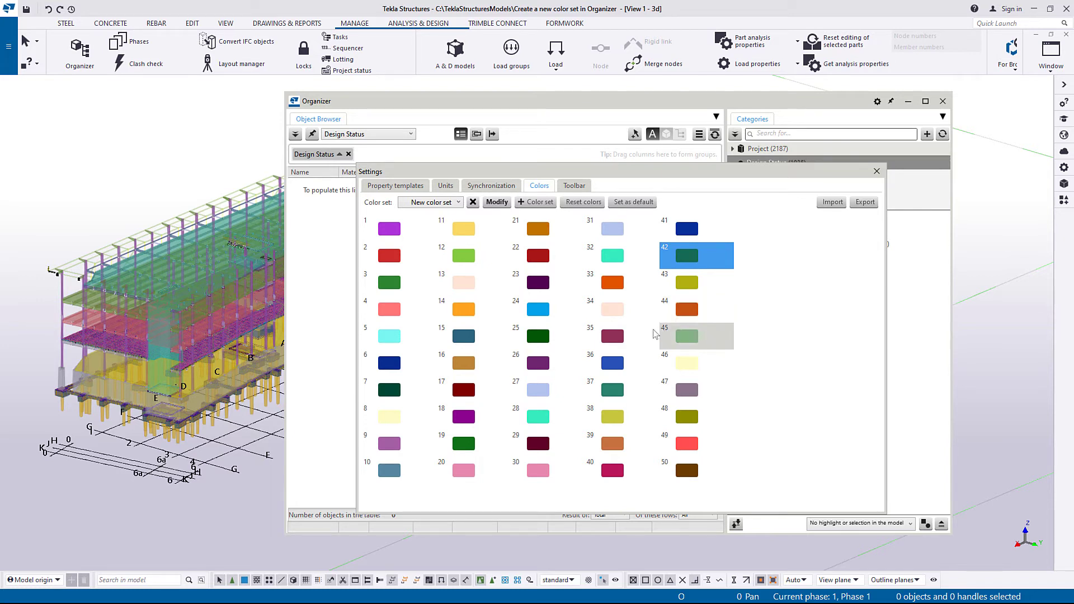
pyautogui.rightClick(529, 423)
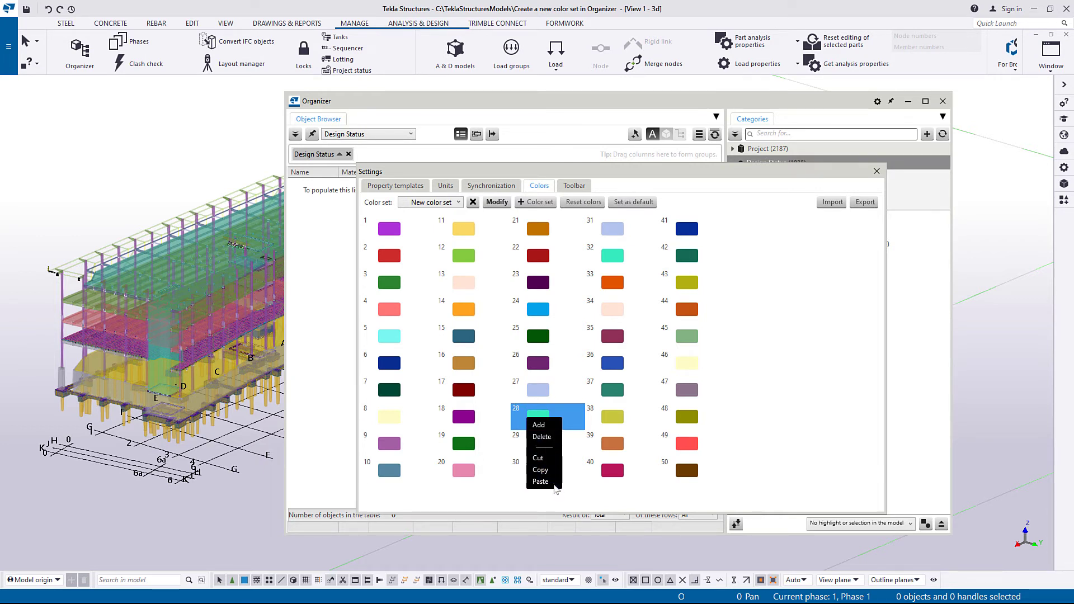
pyautogui.click(554, 486)
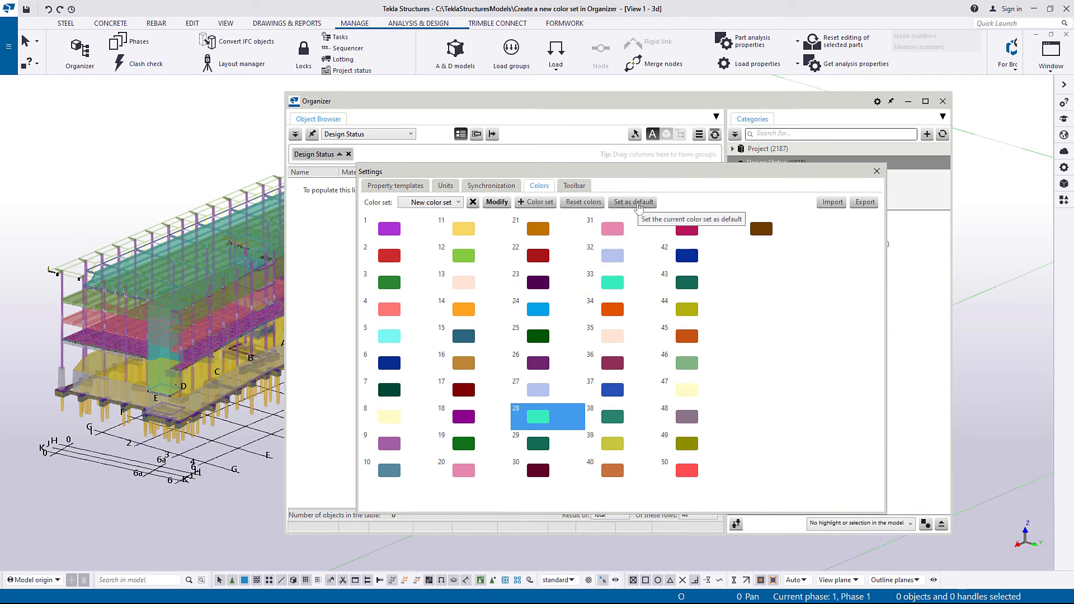
# Make 'New color set' the default, save it with Modify, and close Settings
pyautogui.click(635, 202)
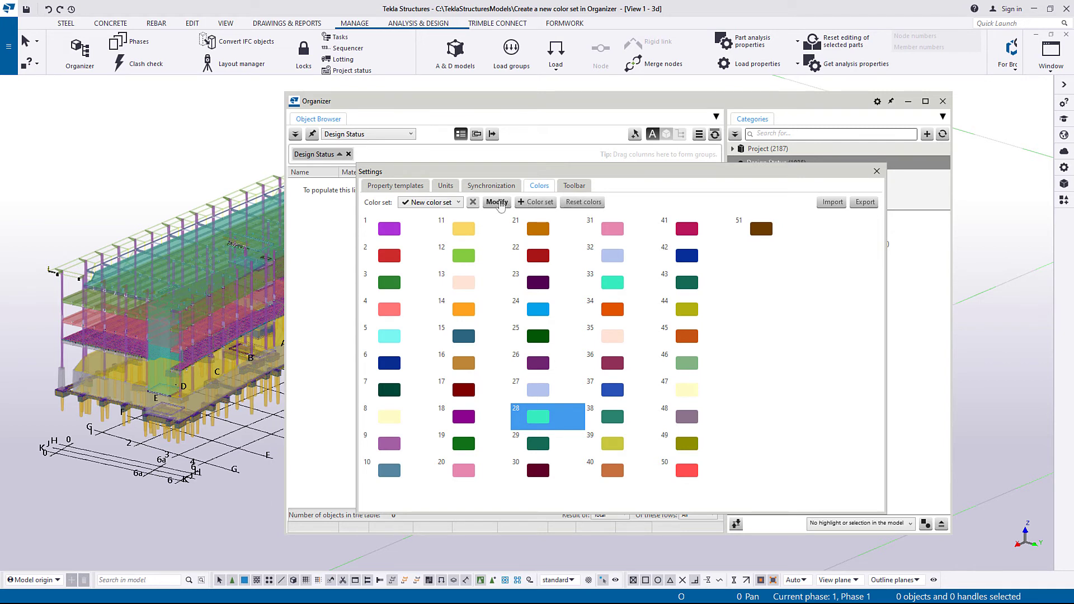
pyautogui.click(497, 202)
pyautogui.click(877, 172)
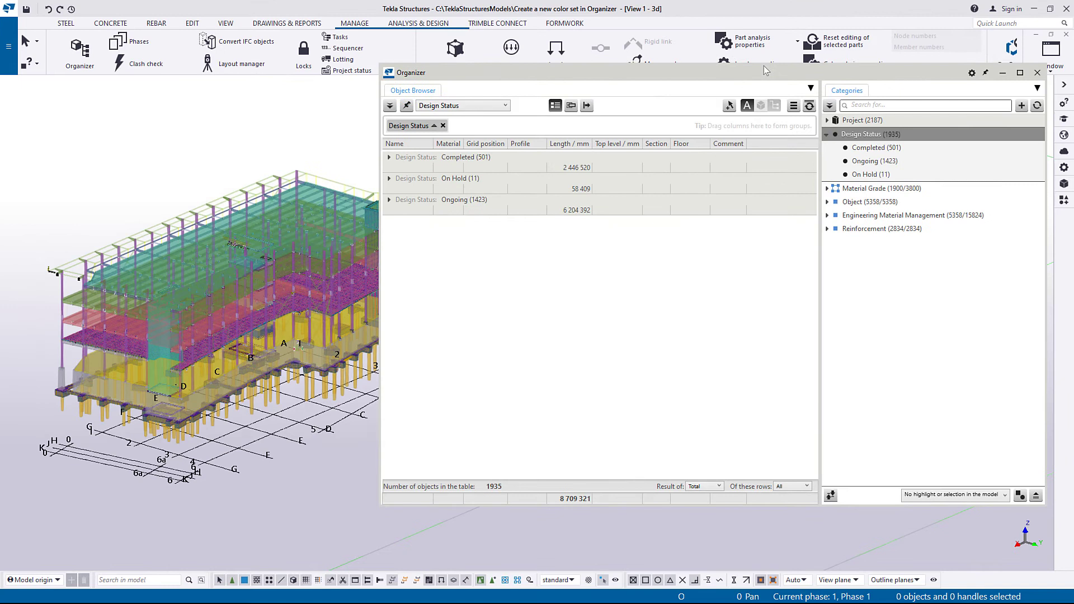
# Apply 'New color set' to the model by Design Status, then minimize the Organizer
pyautogui.click(794, 105)
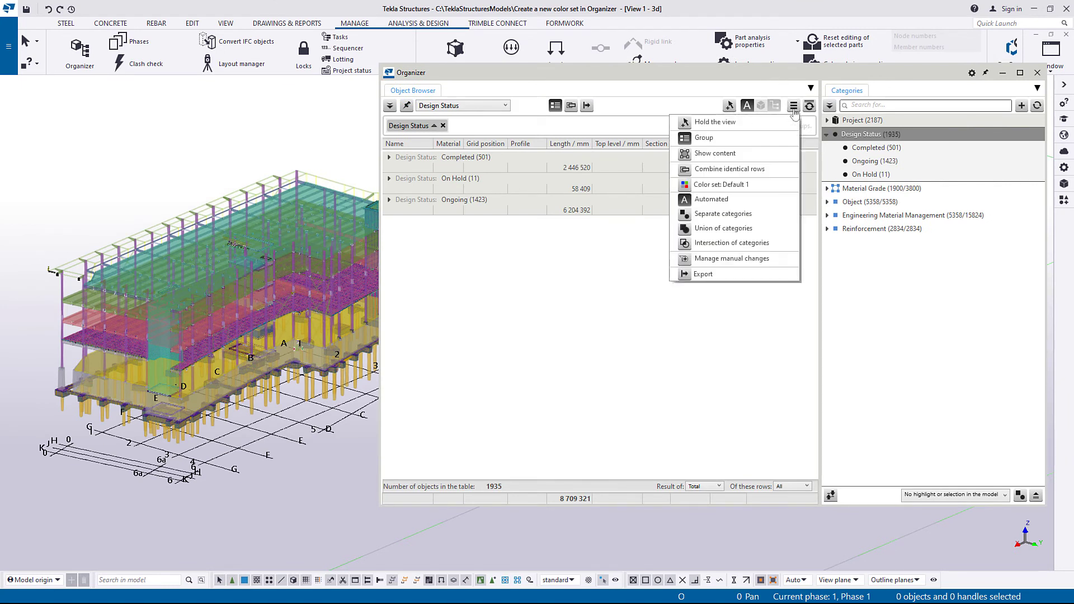
pyautogui.moveTo(786, 186)
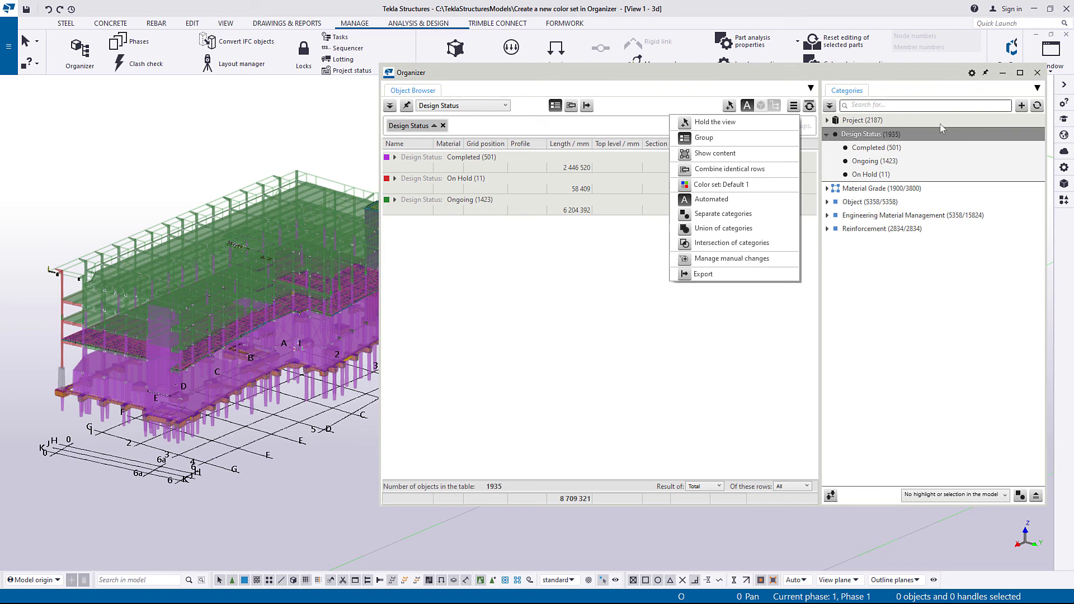
pyautogui.click(1004, 73)
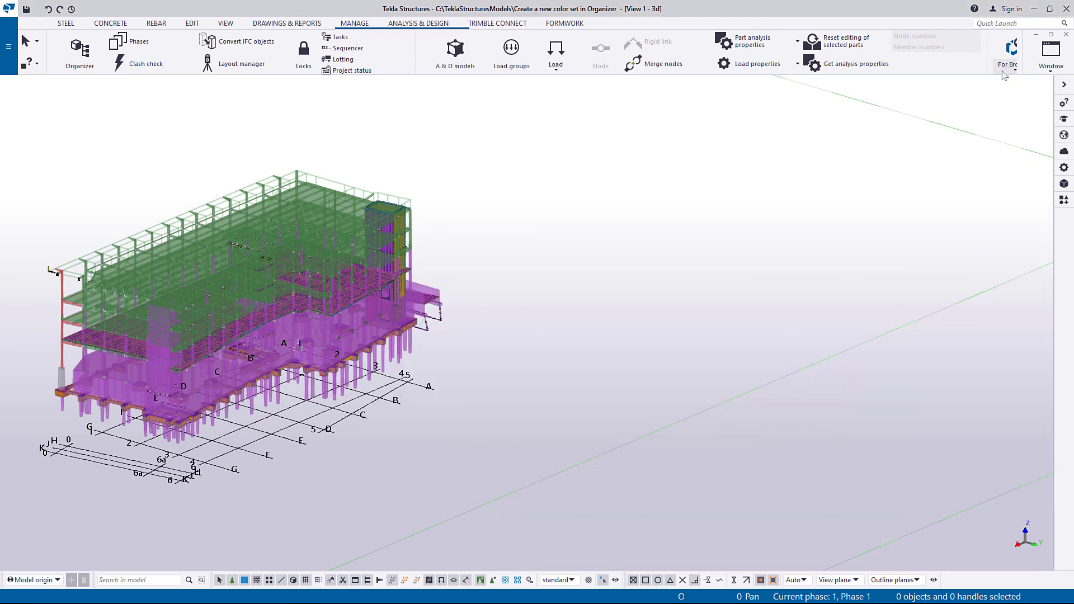